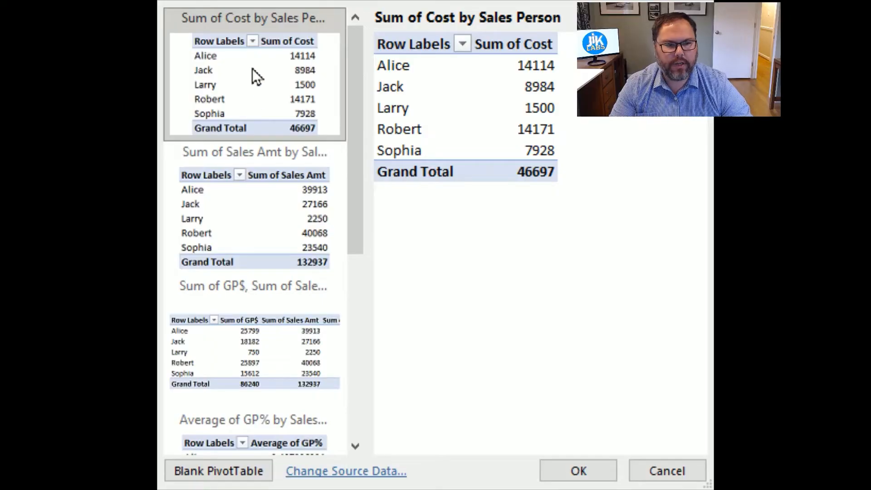
# Preview the recommended PivotTable layouts, from Sum of Cost through Sum of INV No by Sales Person
pyautogui.click(445, 0)
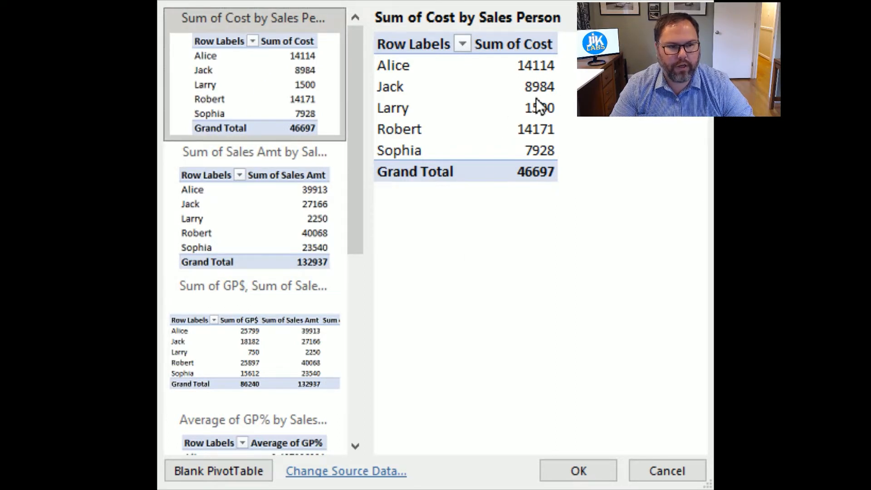
pyautogui.click(285, 232)
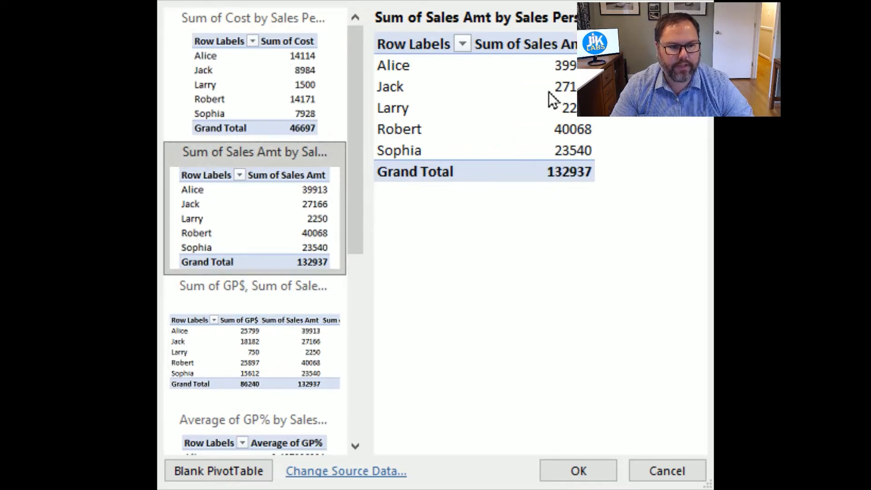
pyautogui.click(247, 369)
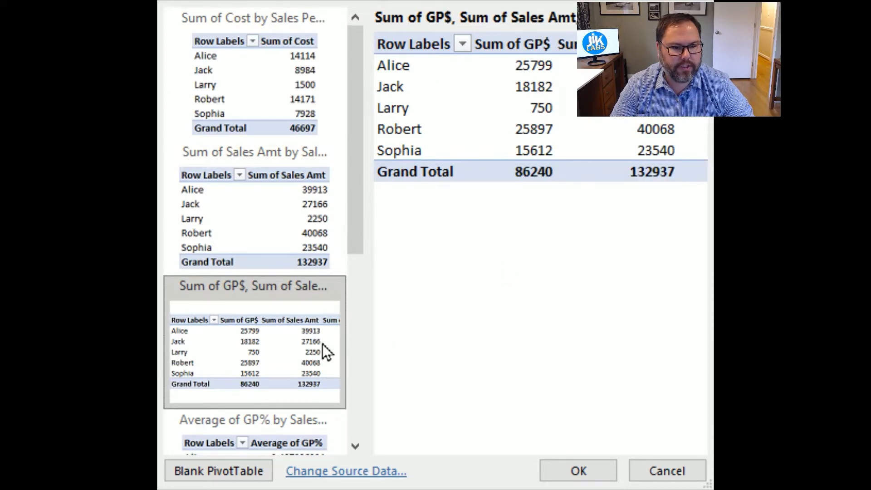
pyautogui.scroll(-5, 287, 368)
pyautogui.click(267, 165)
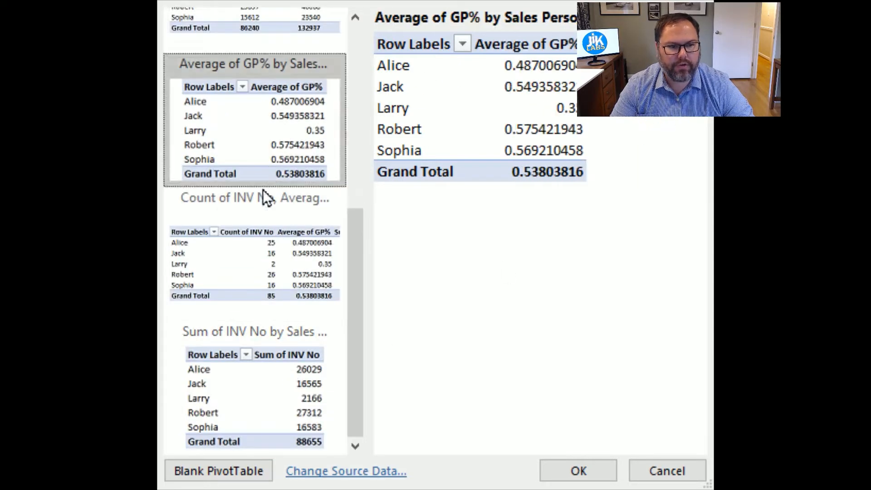
pyautogui.click(256, 290)
pyautogui.click(221, 398)
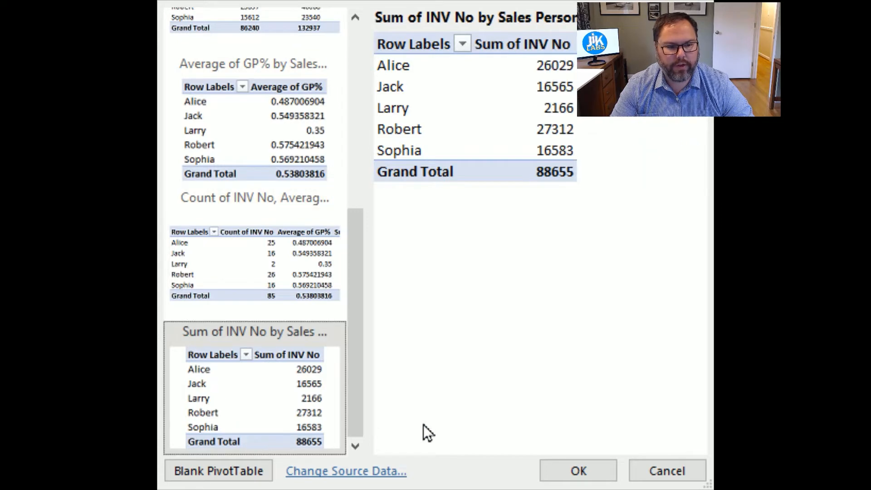
pyautogui.scroll(5, 454, 395)
pyautogui.click(243, 225)
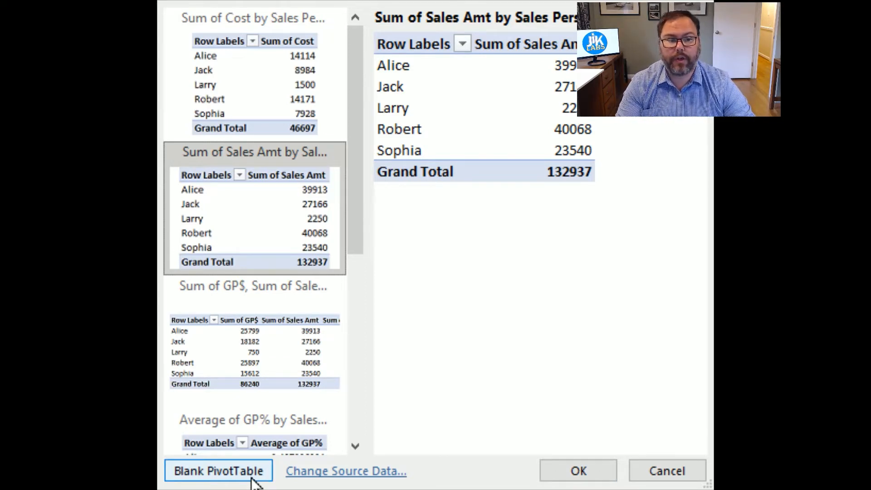
# Accept 'Data Org'!$A$1:$G$86 as the source data and insert the recommended Sum of Cost by Sales Person PivotTable
pyautogui.click(342, 472)
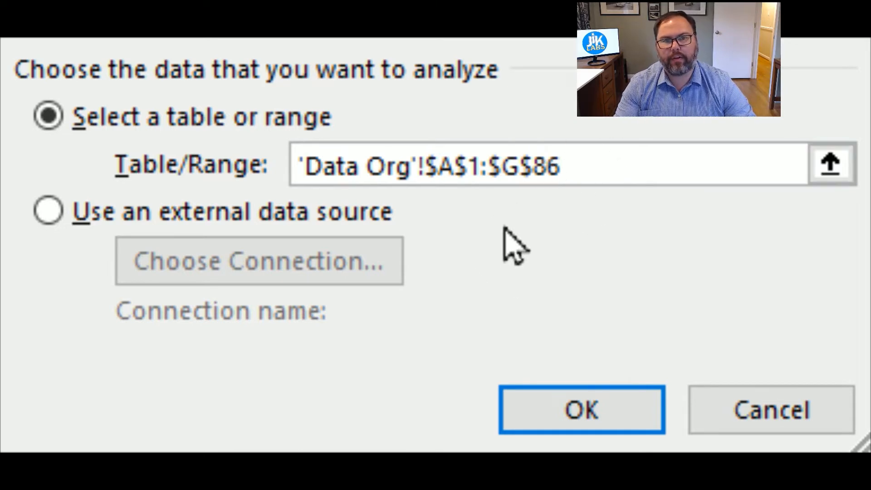
pyautogui.click(539, 426)
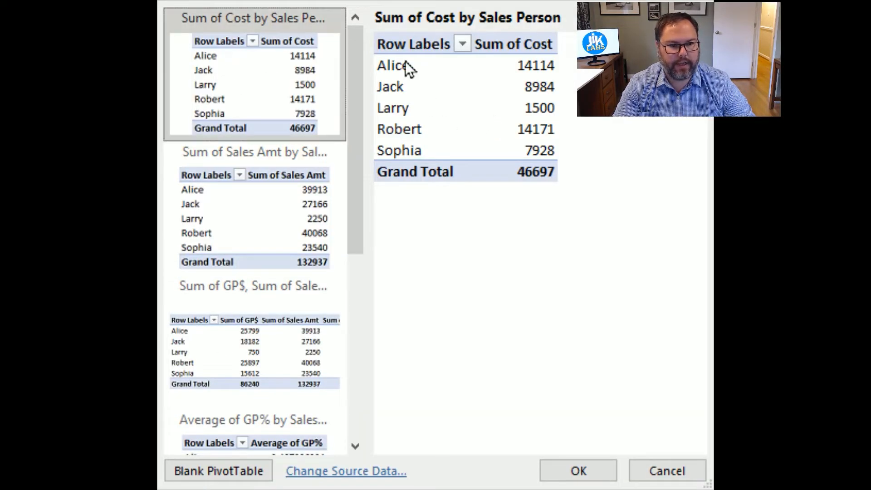
pyautogui.click(577, 476)
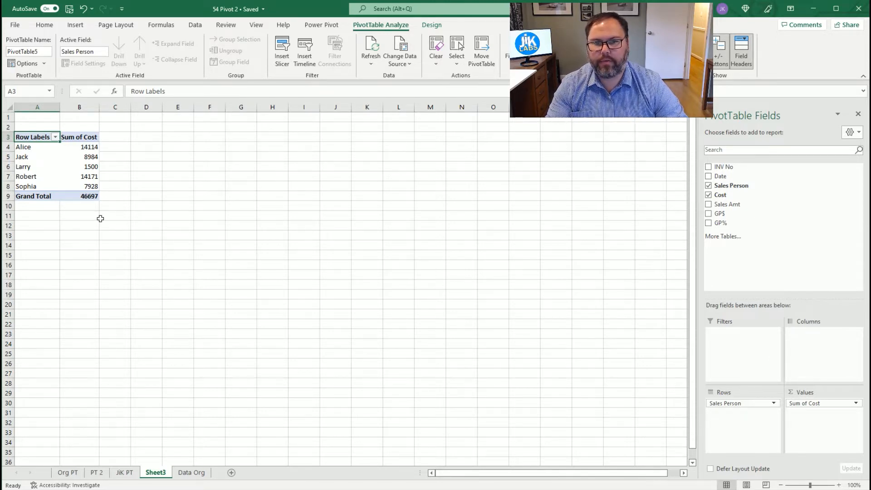
# Compare the new PivotTable on Sheet3 with the JiK PT PivotTable and the source records on Data Org
pyautogui.click(124, 474)
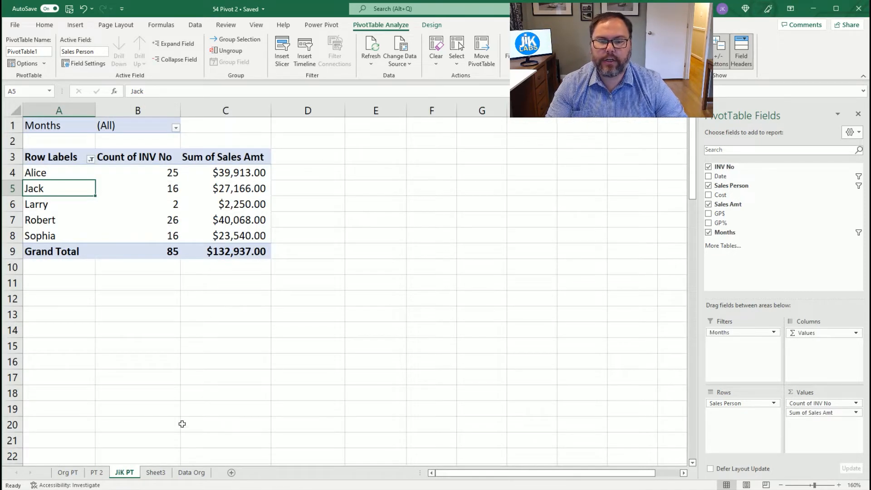
pyautogui.click(189, 473)
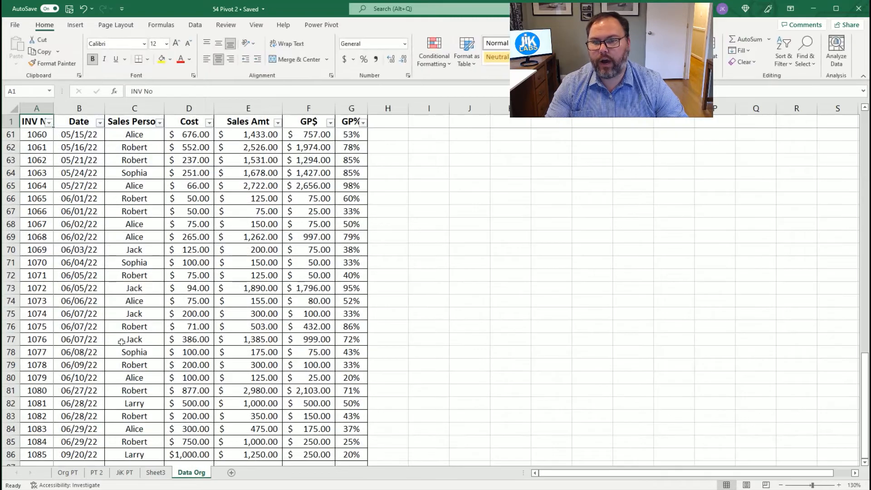
pyautogui.click(75, 25)
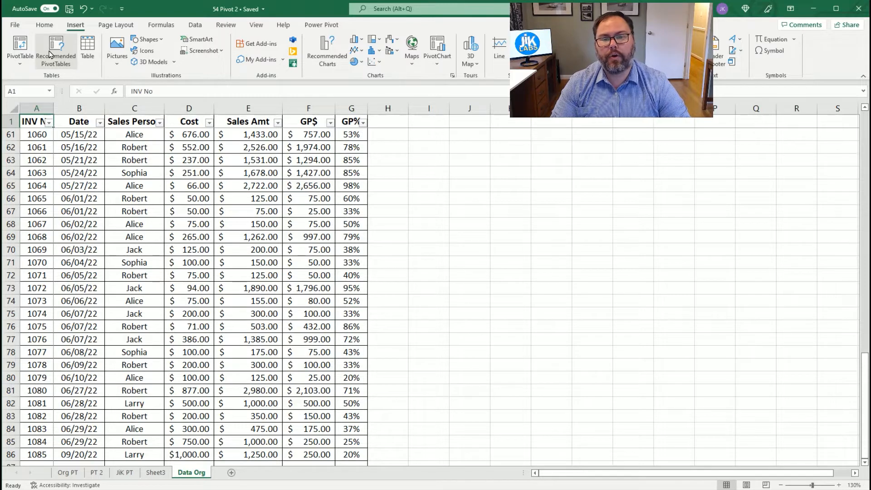
pyautogui.click(156, 472)
pyautogui.click(66, 177)
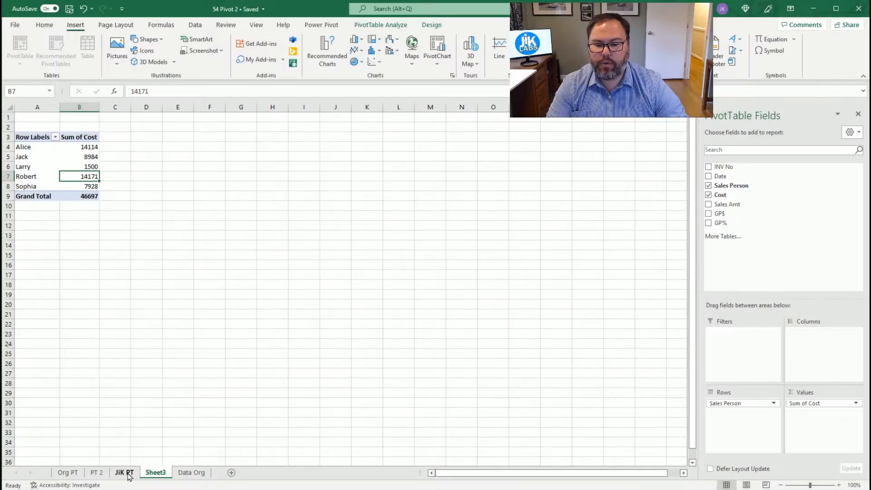
pyautogui.click(125, 472)
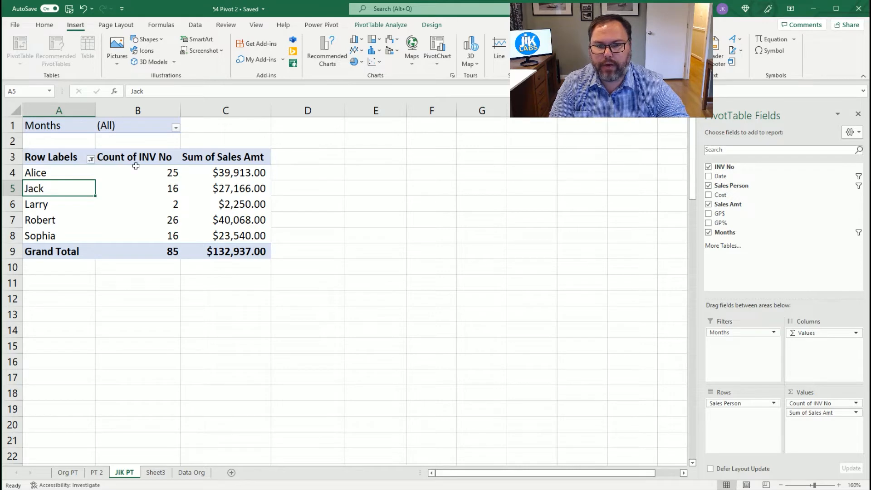
pyautogui.click(245, 173)
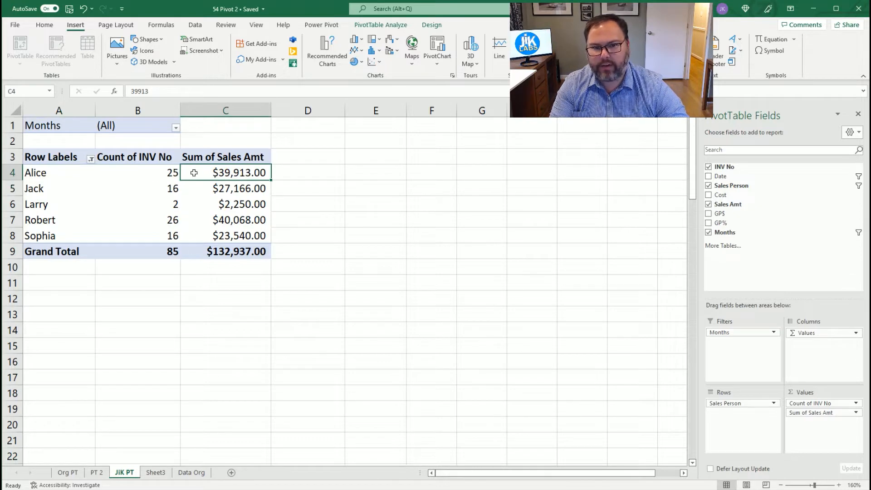
# View the Sales Person column's filter options on the Data Org sheet
pyautogui.click(192, 472)
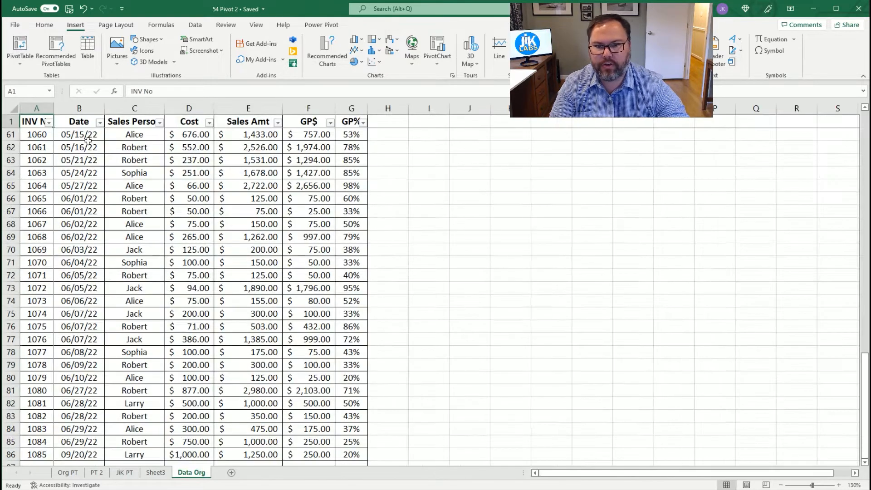
pyautogui.click(160, 122)
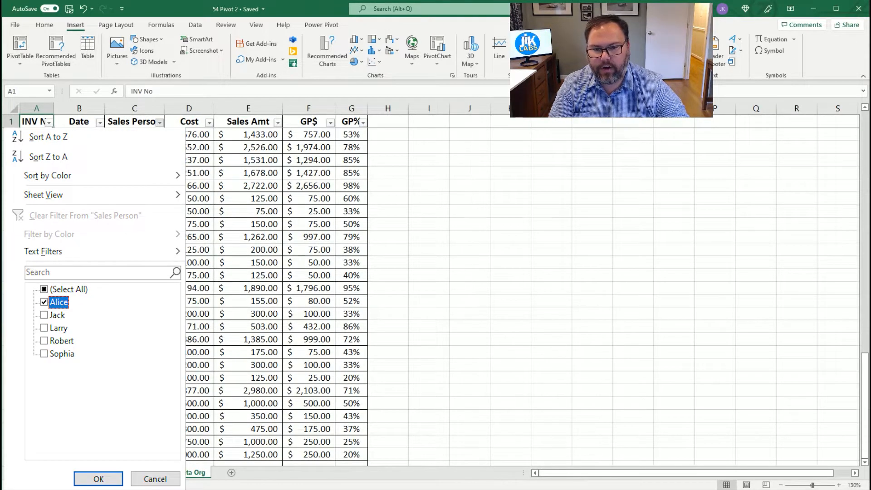
pyautogui.press('Escape')
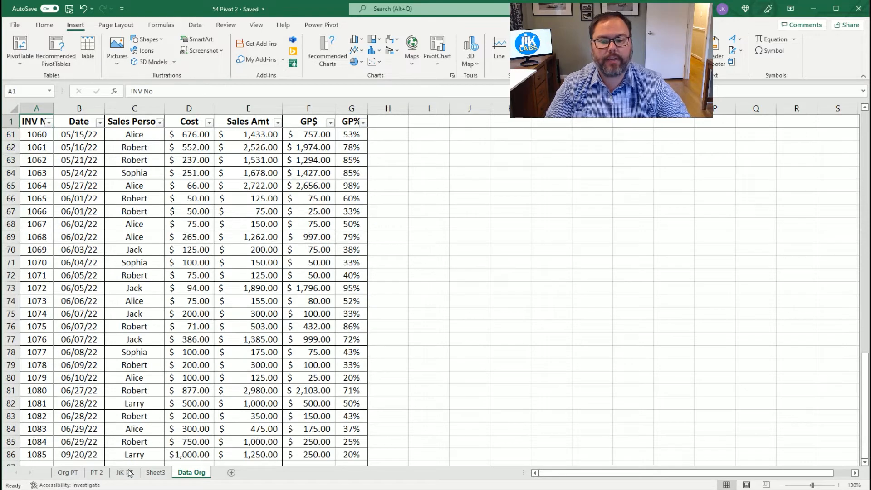
# Move the JiK PT sheet between Sheet3 and Data Org
pyautogui.moveTo(122, 472); pyautogui.dragTo(172, 474)
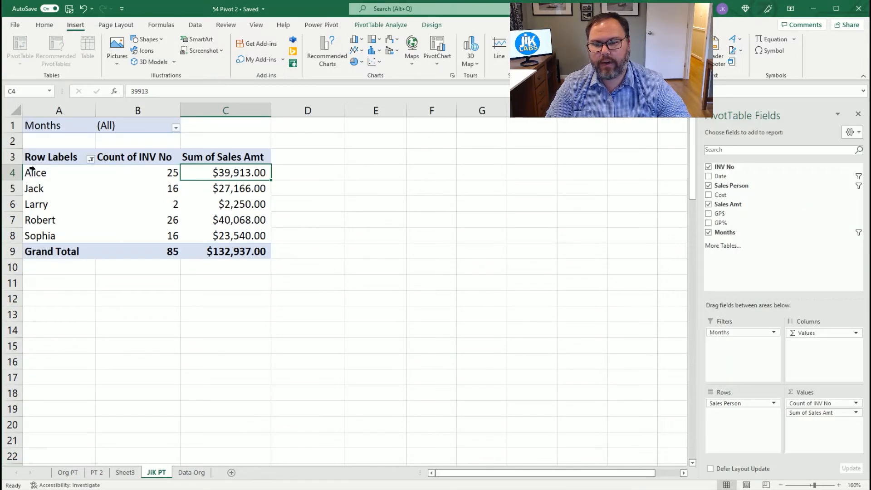
# Add INV No as the detail field beneath Sales Person in the JiK PT PivotTable
pyautogui.click(39, 171)
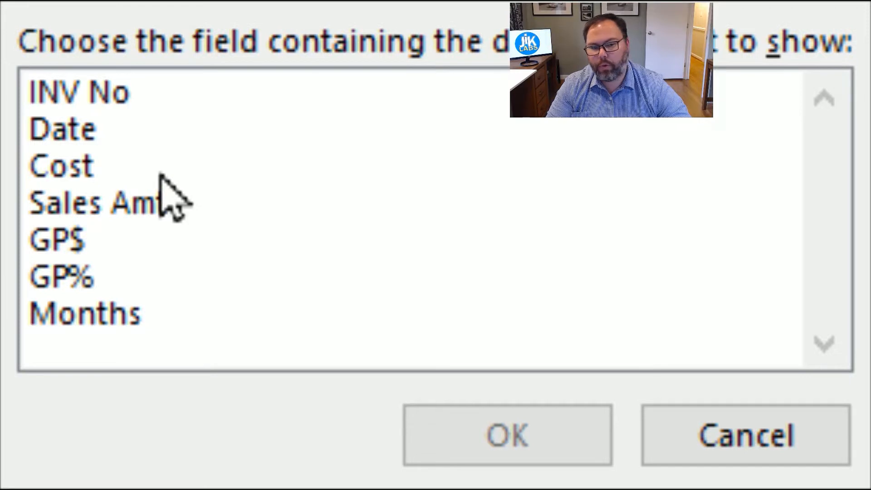
pyautogui.click(119, 97)
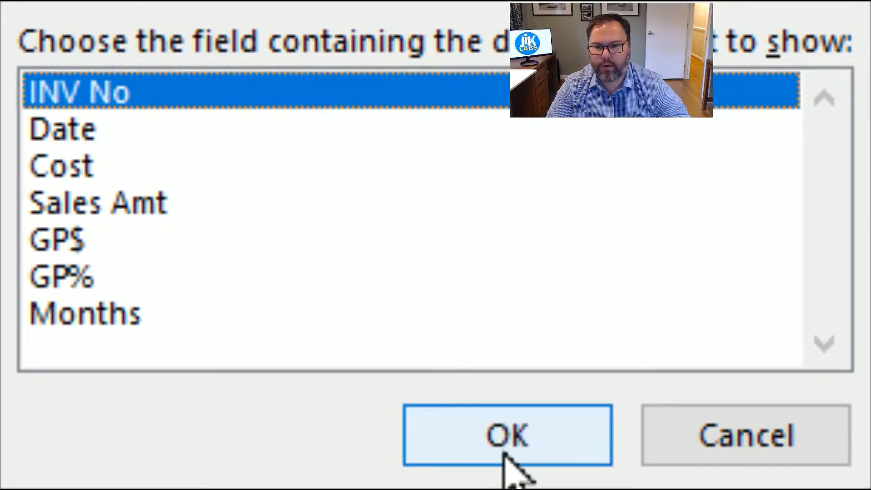
pyautogui.click(505, 452)
# Expand the first salesperson's group to review the individual invoices, and collapse it again
pyautogui.click(30, 173)
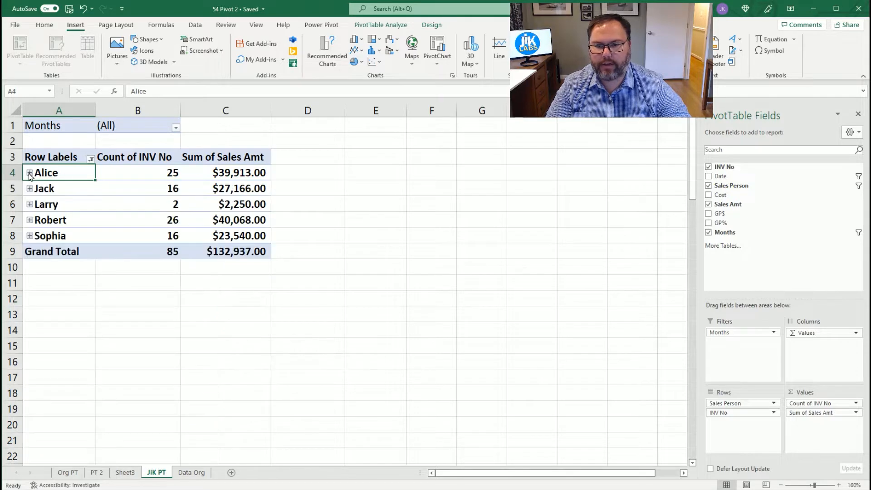
pyautogui.click(30, 173)
pyautogui.scroll(-4, 100, 213)
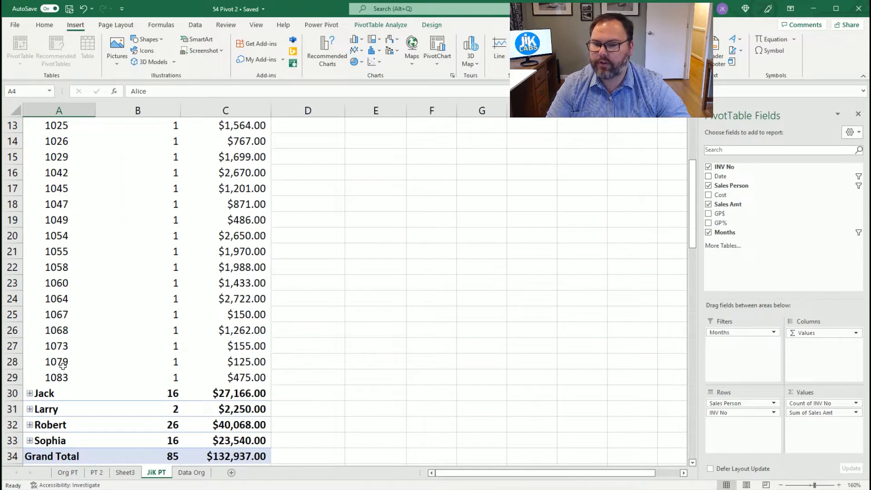
pyautogui.scroll(4, 141, 346)
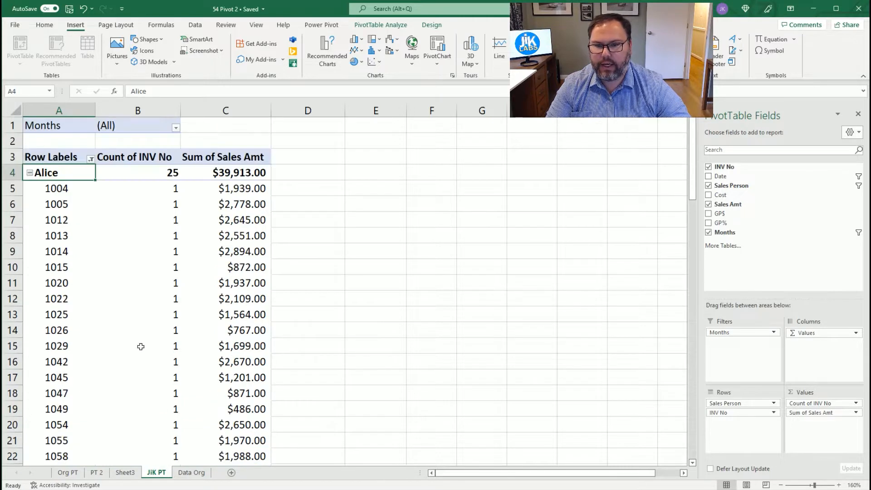
pyautogui.click(29, 173)
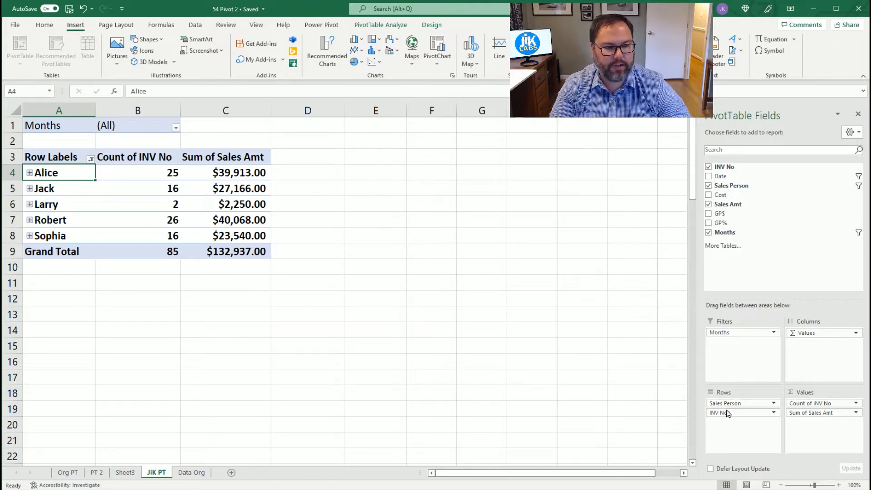
# Remove INV No from the rows of the JiK PT PivotTable
pyautogui.moveTo(745, 413); pyautogui.dragTo(635, 372)
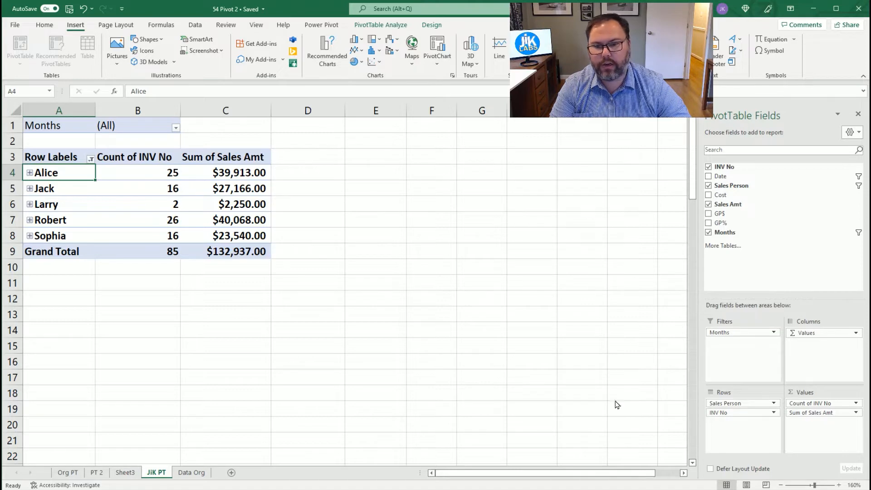
pyautogui.moveTo(617, 404); pyautogui.dragTo(617, 404)
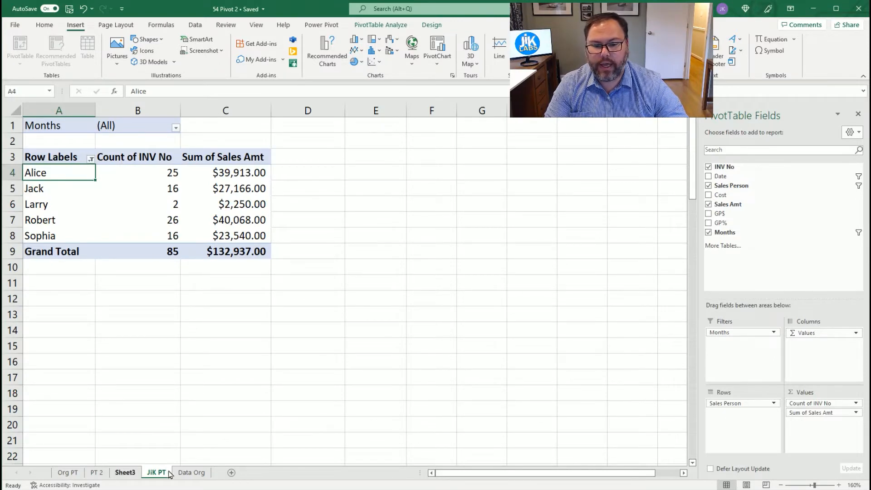
# Extract the records behind the first salesperson's Sum of Sales Amt on JiK PT into a new sheet
pyautogui.click(187, 473)
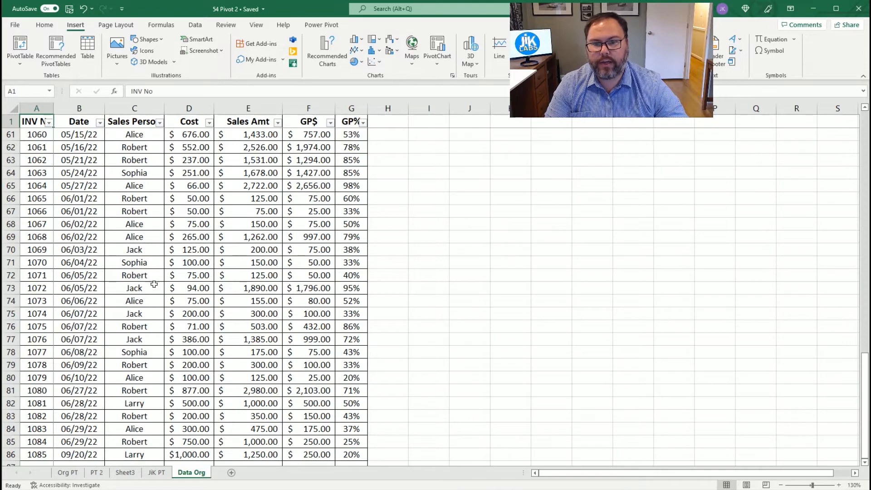
pyautogui.click(156, 473)
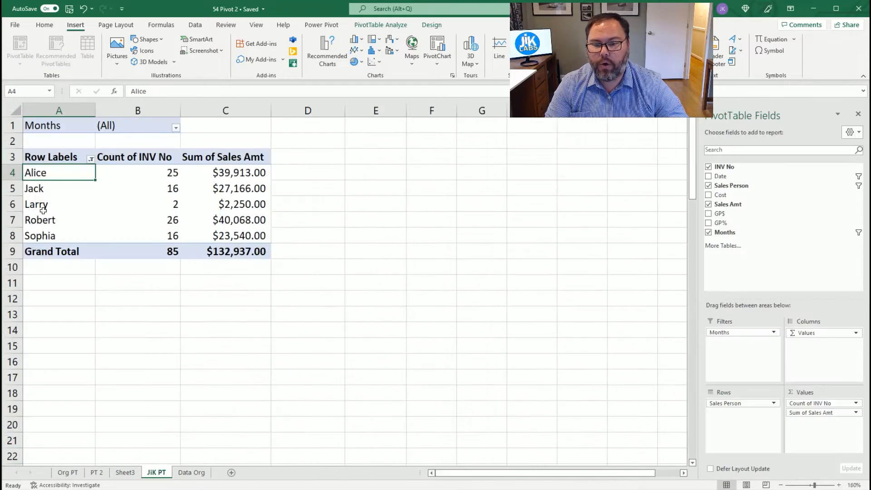
pyautogui.doubleClick(230, 172)
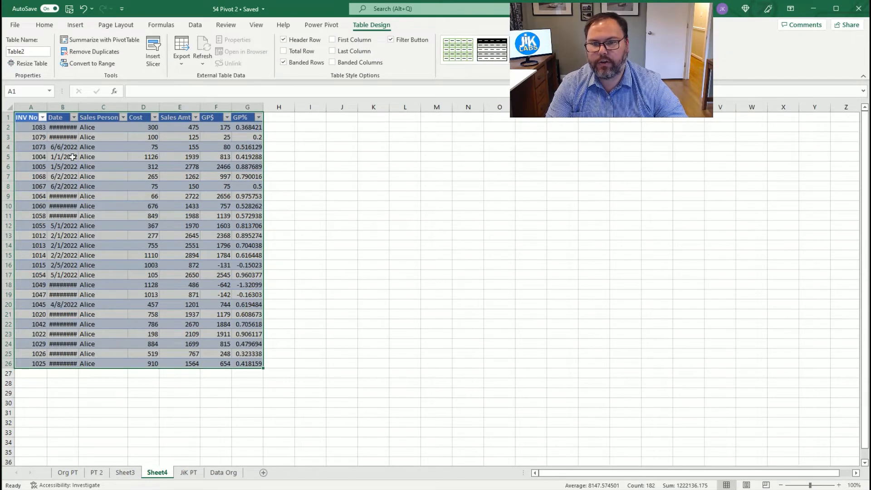
# Autofit columns A through G of the extracted detail table to their contents
pyautogui.moveTo(29, 106); pyautogui.dragTo(249, 106)
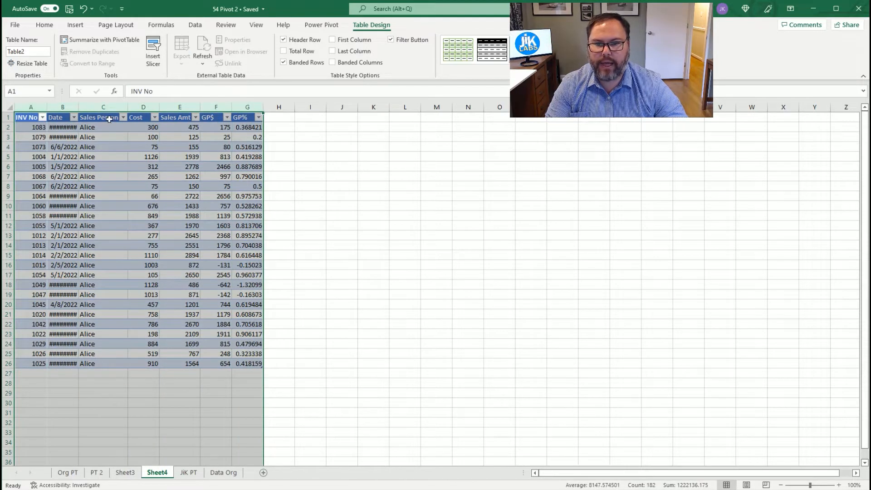
pyautogui.doubleClick(76, 106)
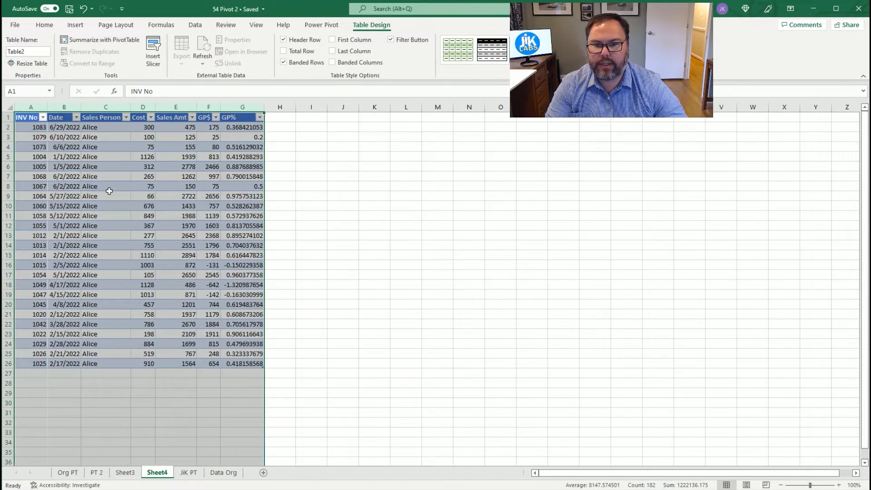
pyautogui.click(109, 195)
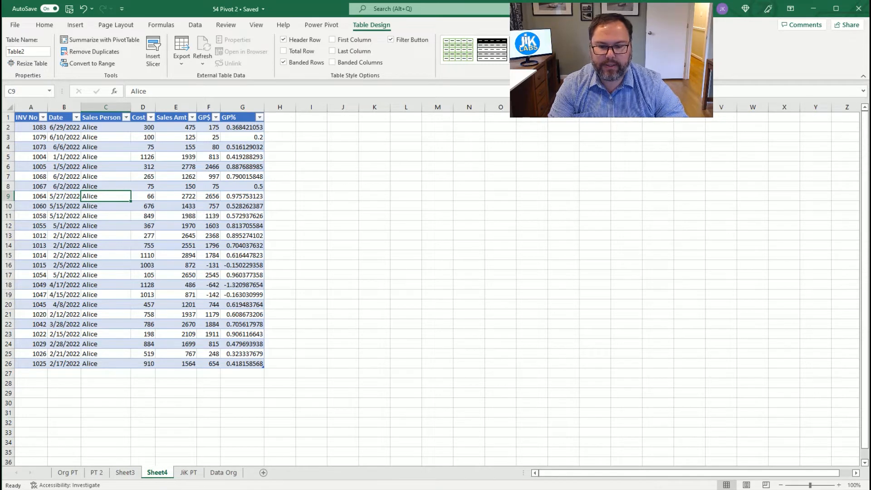
# Rename the extracted detail sheet with the salesperson's first name followed by "Sales"
pyautogui.doubleClick(164, 472)
pyautogui.write('Alice Sales')
pyautogui.press('Return')
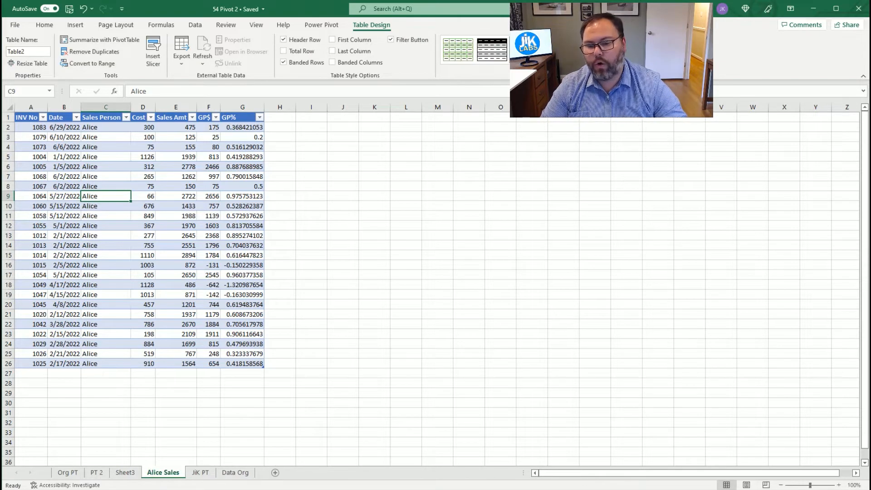
# Delete the sheet containing the first salesperson's extracted sales records
pyautogui.rightClick(172, 476)
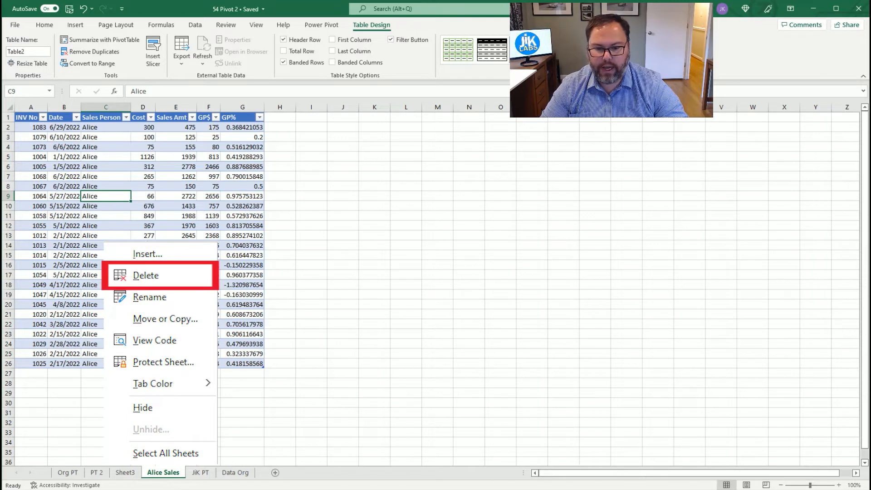
pyautogui.click(146, 276)
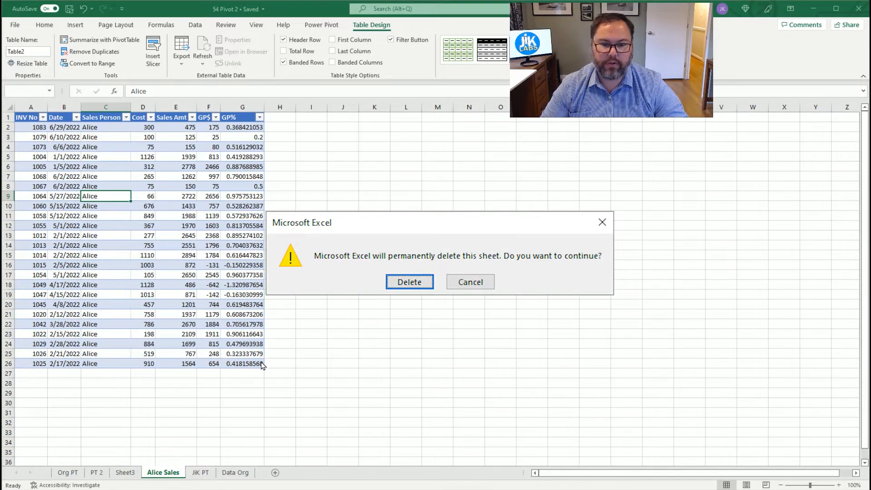
pyautogui.press('Return')
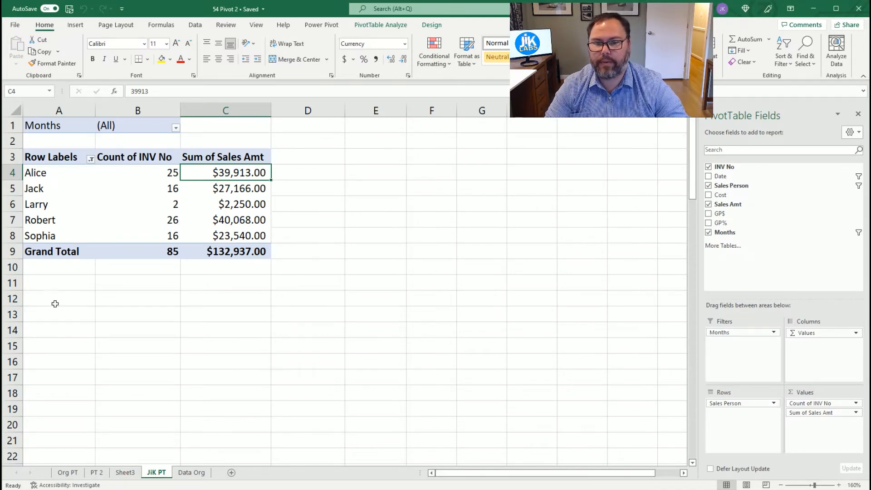
# Extract the records behind the fourth salesperson's Sum of Sales Amt into a new sheet and autofit its Date column
pyautogui.doubleClick(218, 219)
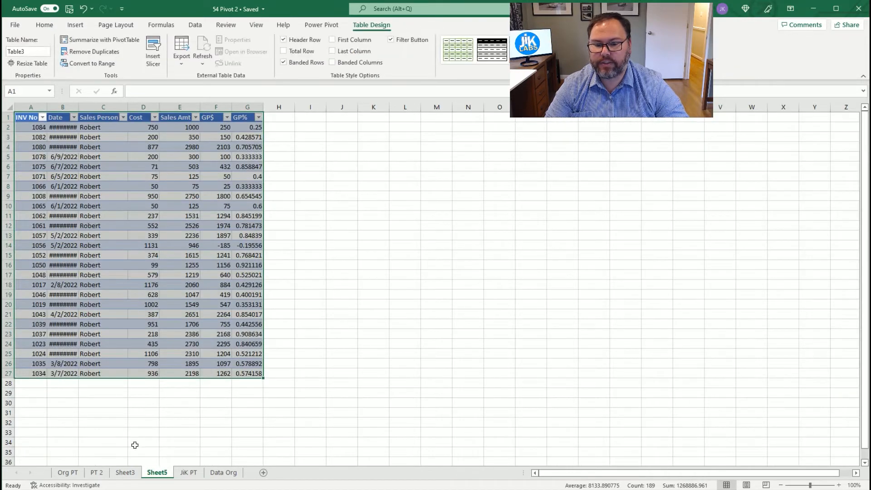
pyautogui.doubleClick(79, 107)
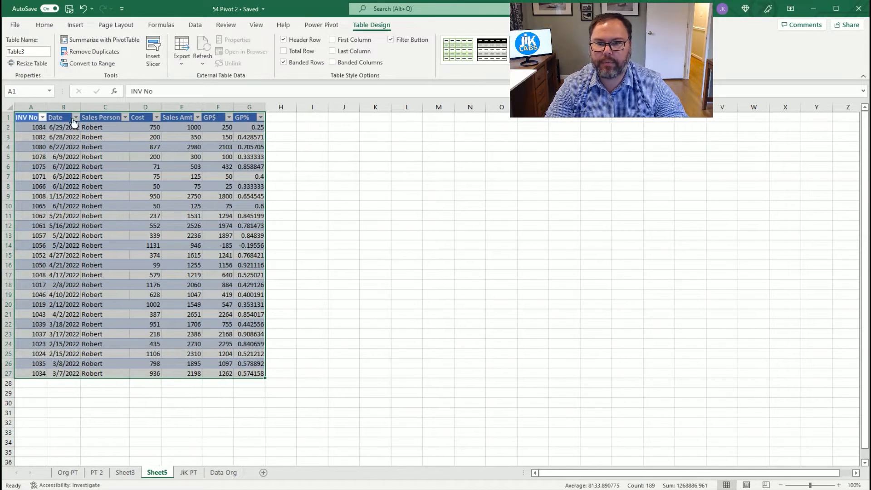
pyautogui.click(98, 138)
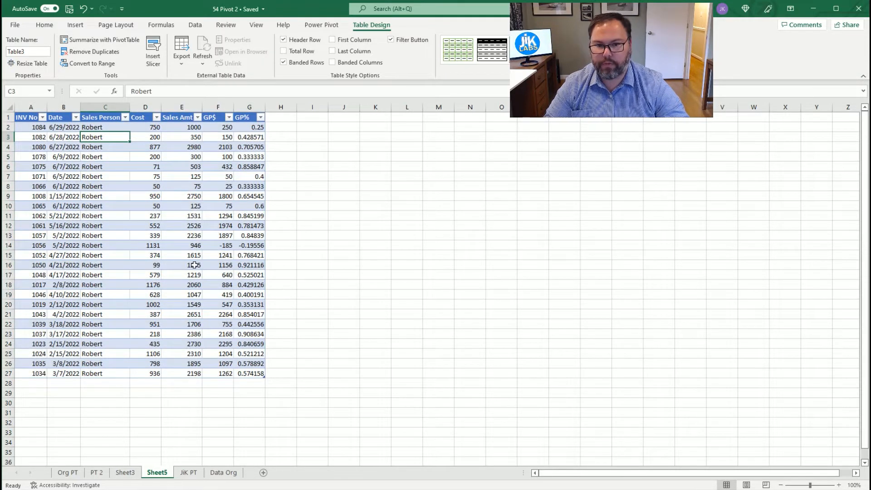
pyautogui.scroll(1, 194, 265)
pyautogui.doubleClick(94, 107)
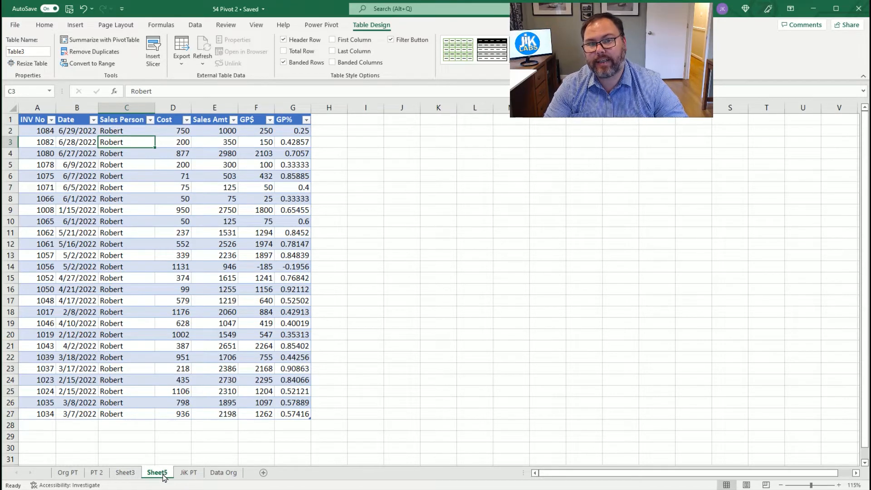
# Delete the sheet holding the fourth salesperson's extracted records
pyautogui.rightClick(157, 473)
pyautogui.click(132, 274)
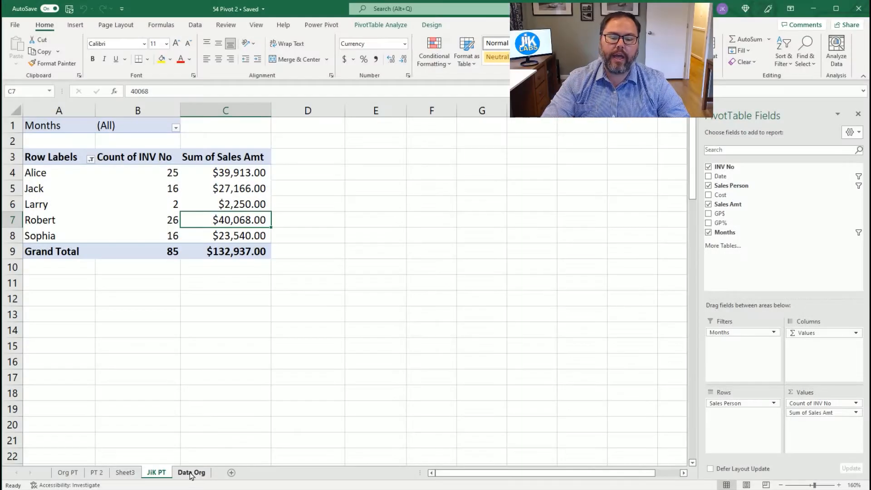
# Examine the GP$ column and its formula in the Data Org source data alongside the JiK PT PivotTable
pyautogui.click(190, 473)
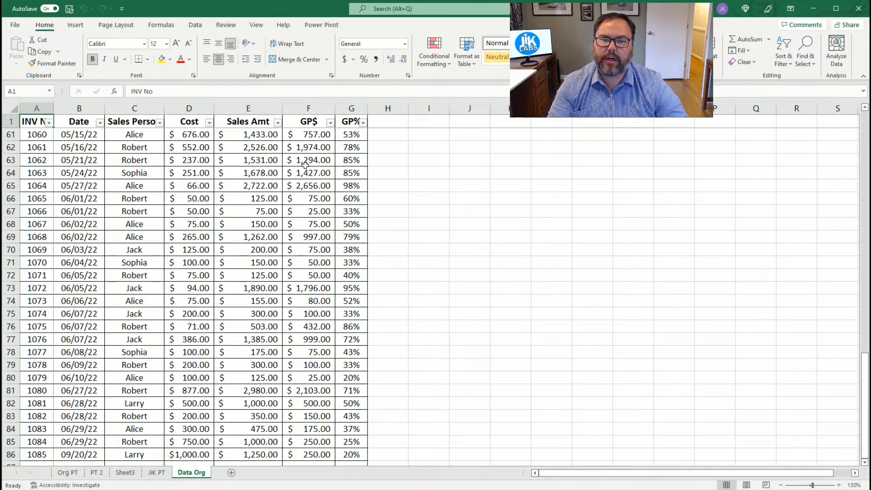
pyautogui.click(304, 108)
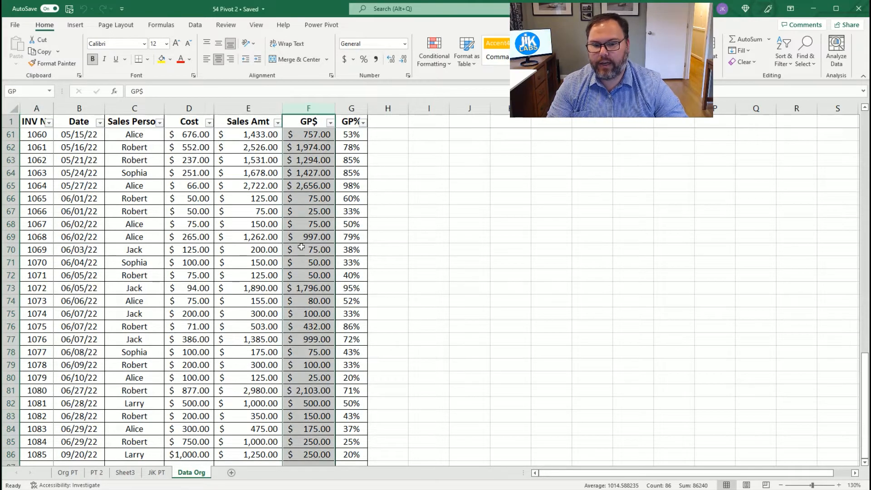
pyautogui.click(156, 473)
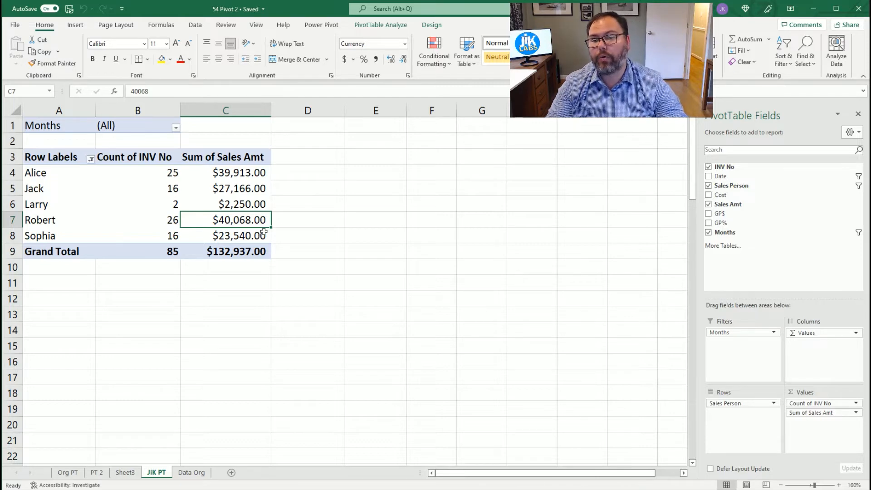
pyautogui.click(191, 472)
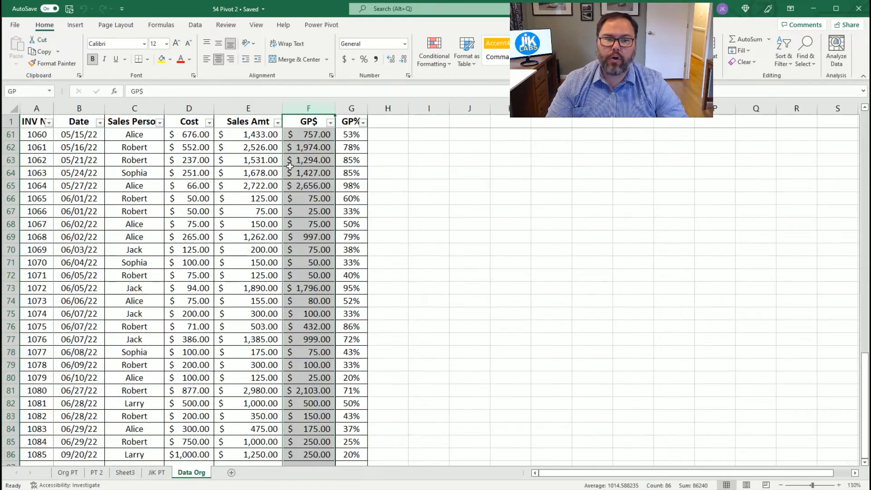
pyautogui.click(305, 143)
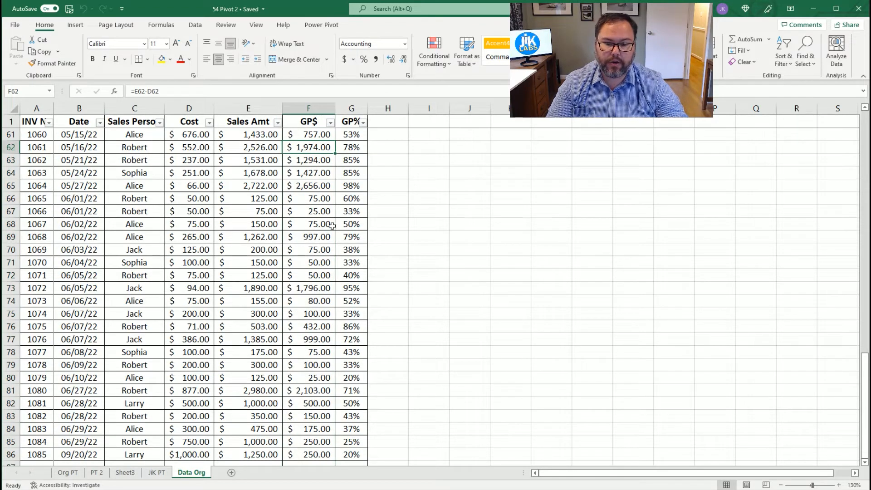
# Start a calculated field for the JiK PT PivotTable and name it CalcComm
pyautogui.click(160, 472)
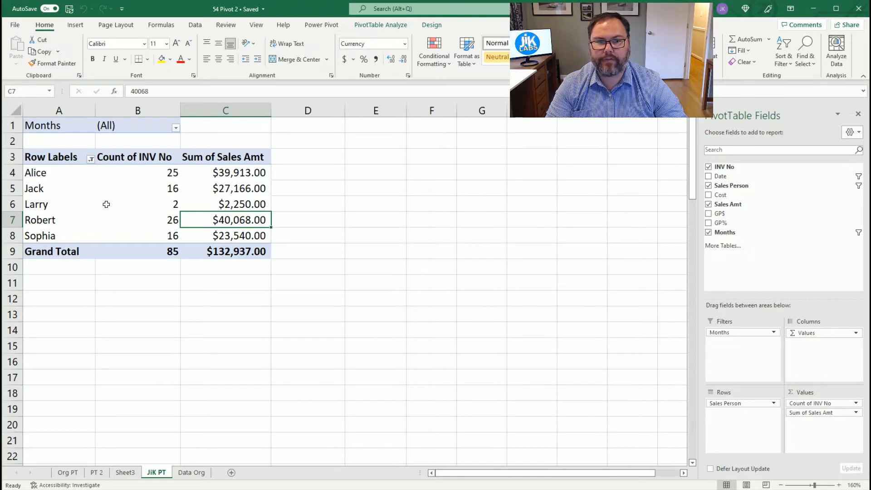
pyautogui.click(376, 25)
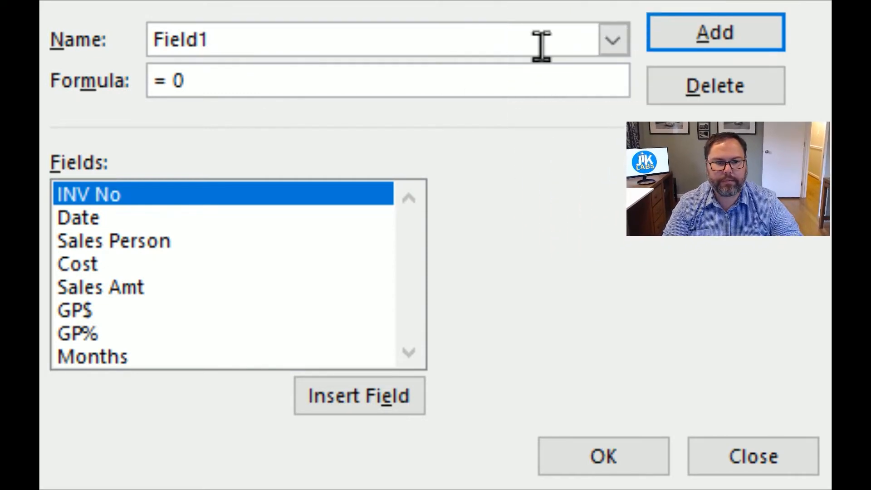
pyautogui.doubleClick(279, 40)
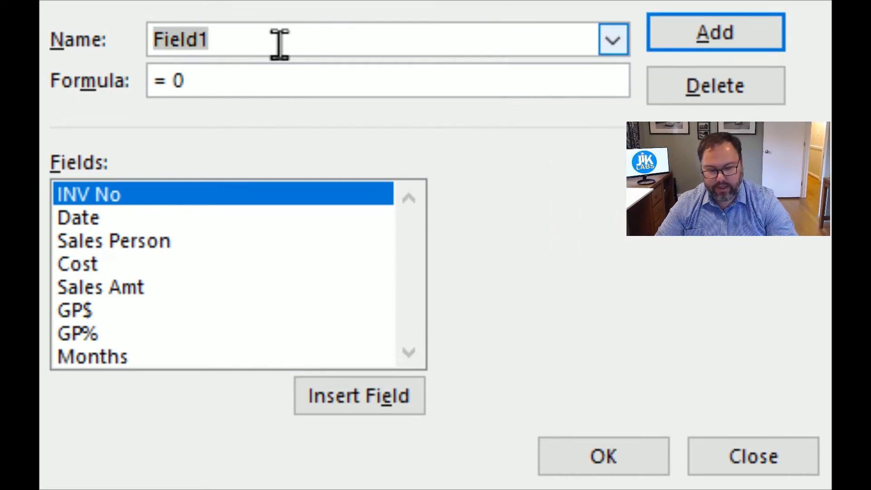
pyautogui.write('CalcComm')
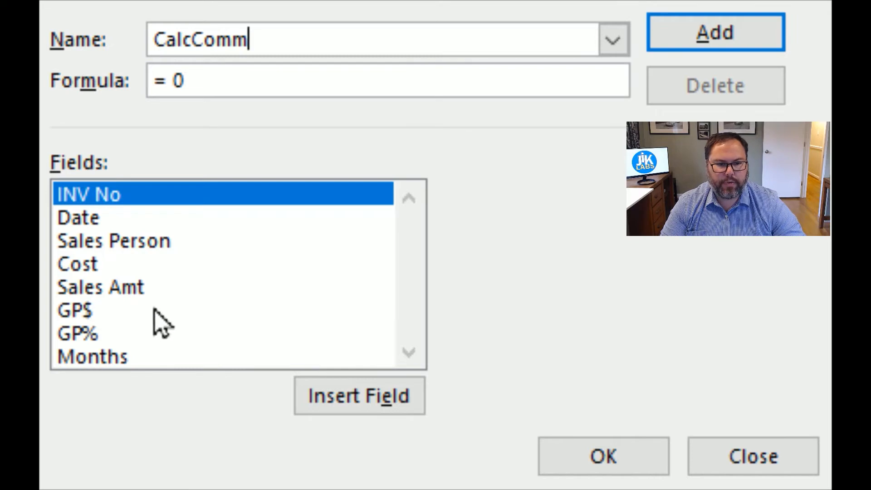
# Define the CalcComm formula as 'Sales Amt' - Cost and add the calculated field to the PivotTable
pyautogui.click(128, 291)
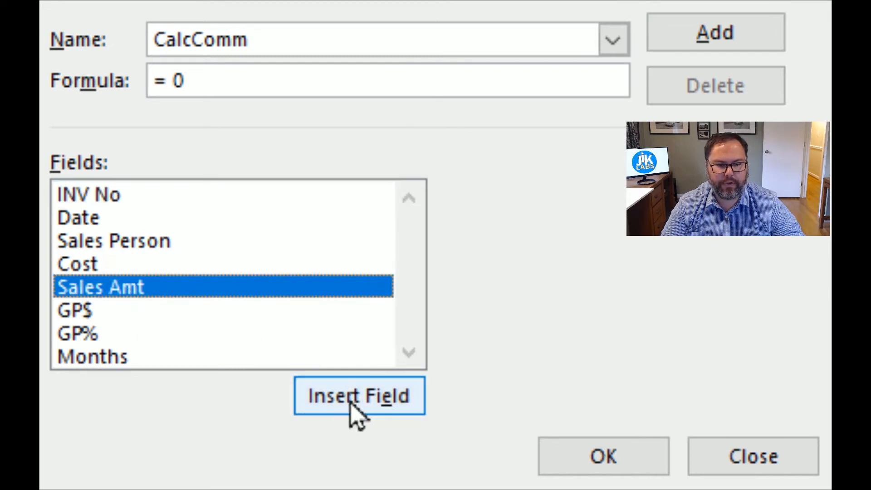
pyautogui.click(372, 411)
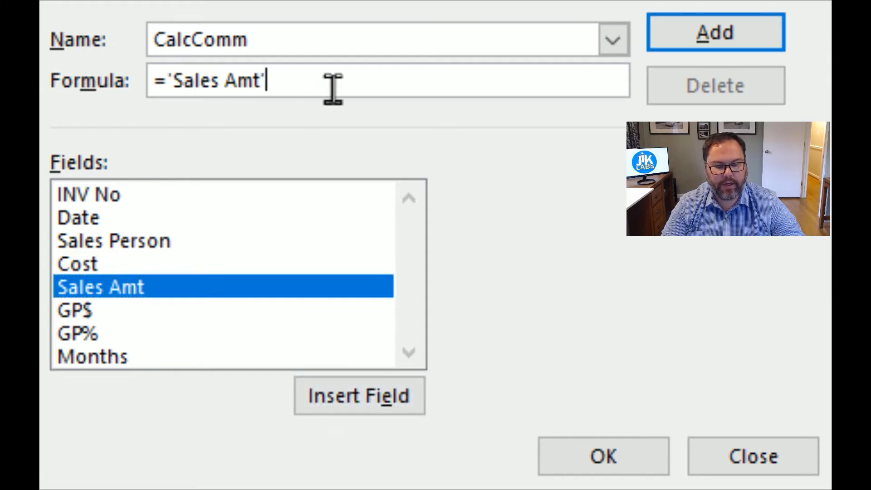
pyautogui.write('-')
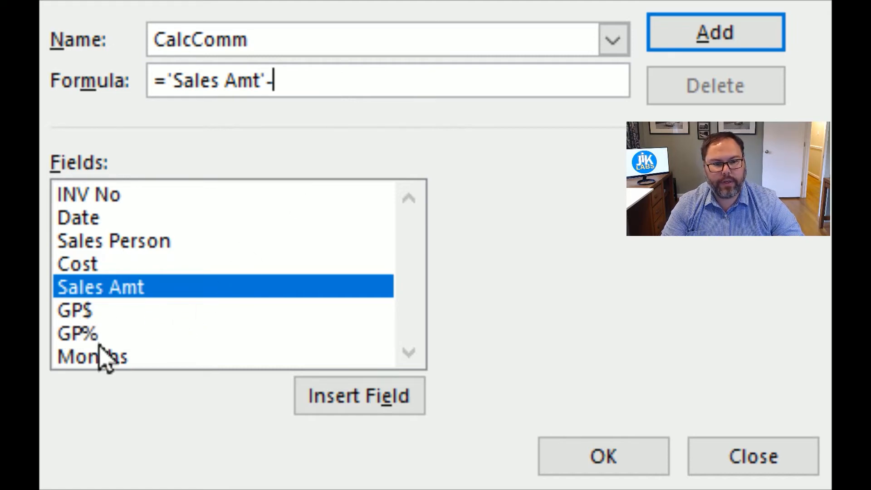
pyautogui.click(97, 270)
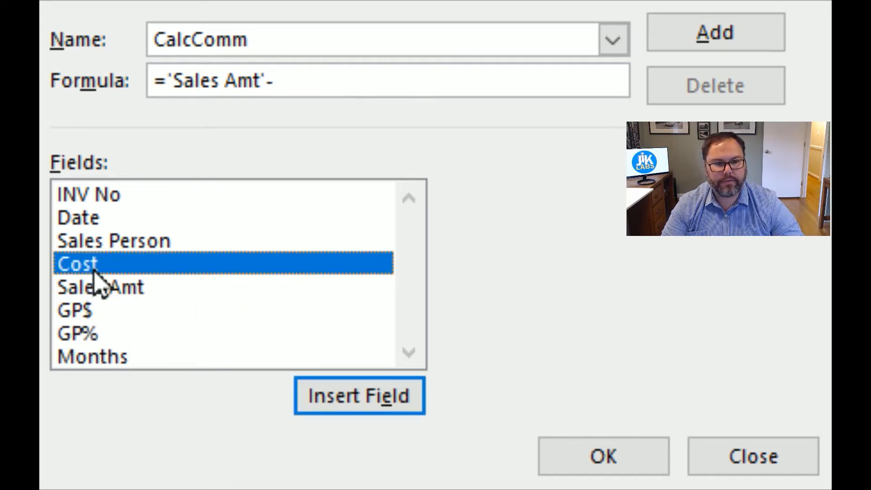
pyautogui.click(364, 406)
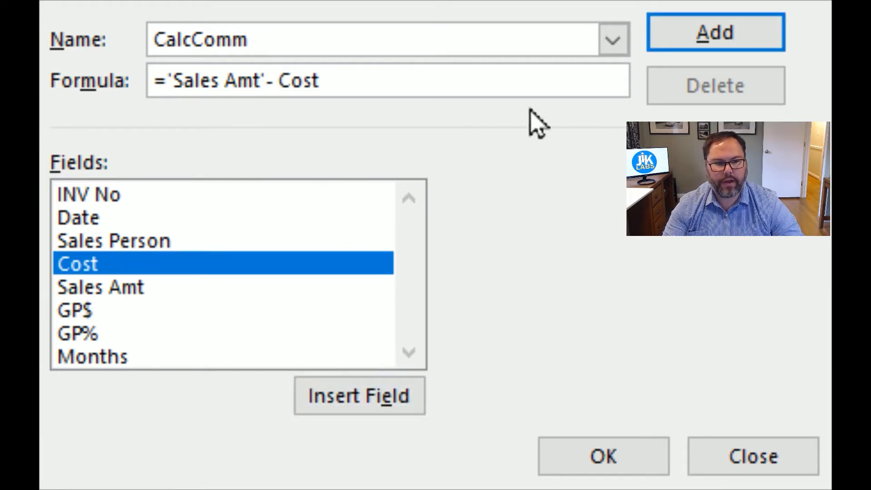
pyautogui.click(736, 40)
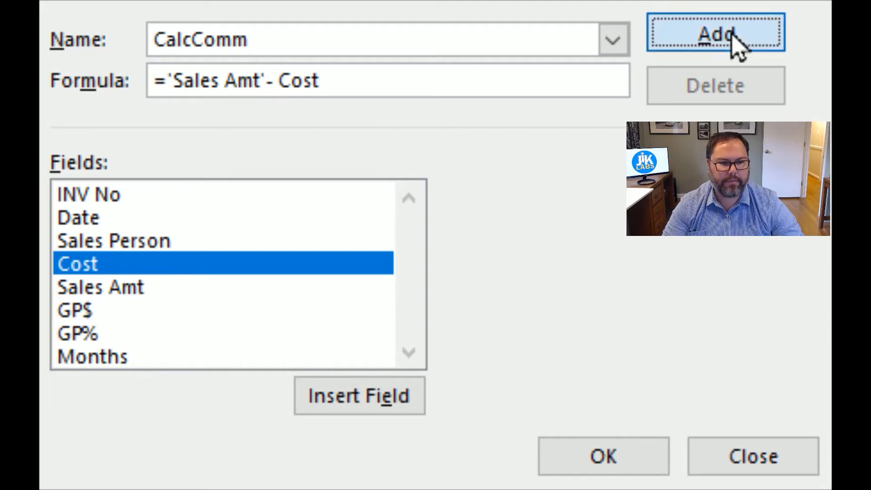
pyautogui.click(612, 460)
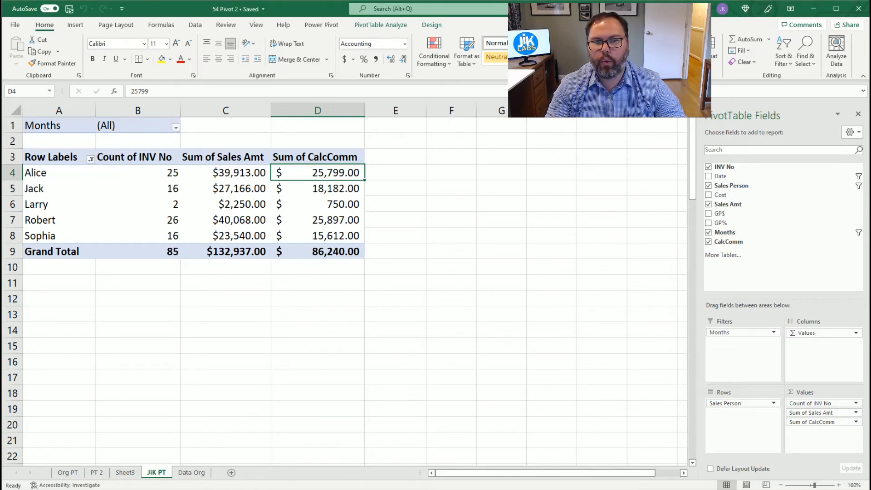
# Add GP$ to the PivotTable values for comparison with CalcComm and remove it again
pyautogui.click(709, 215)
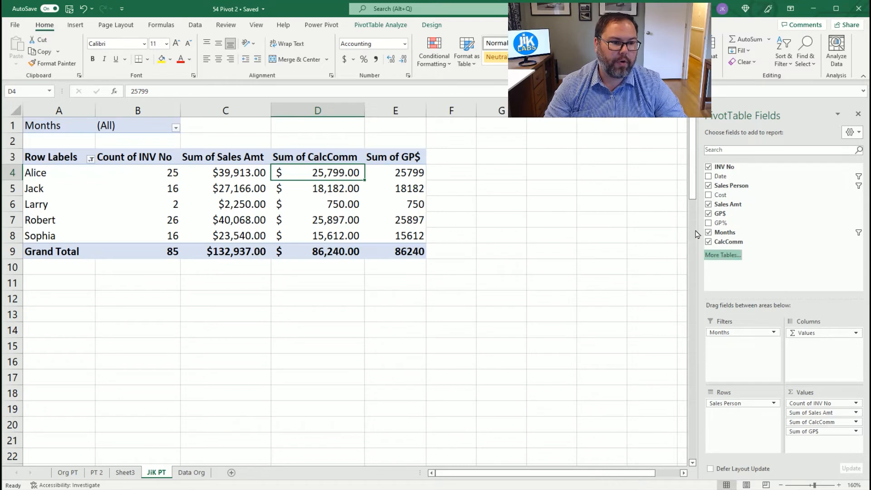
pyautogui.click(709, 216)
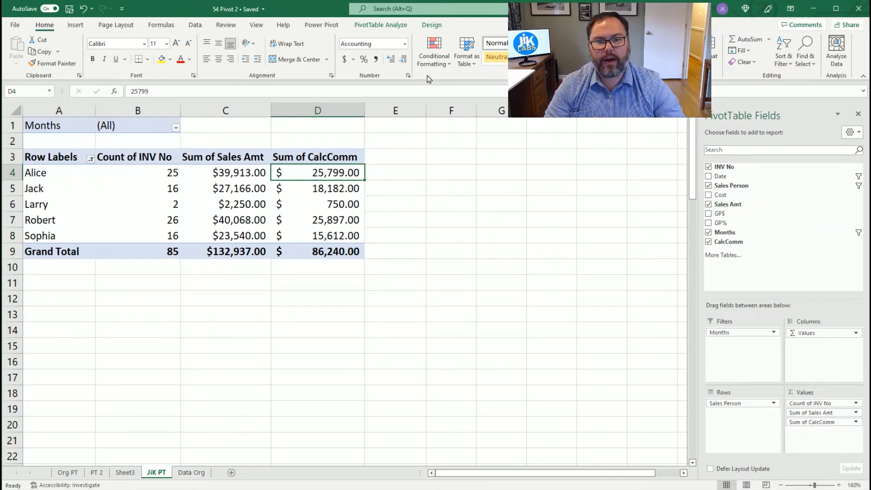
pyautogui.click(281, 299)
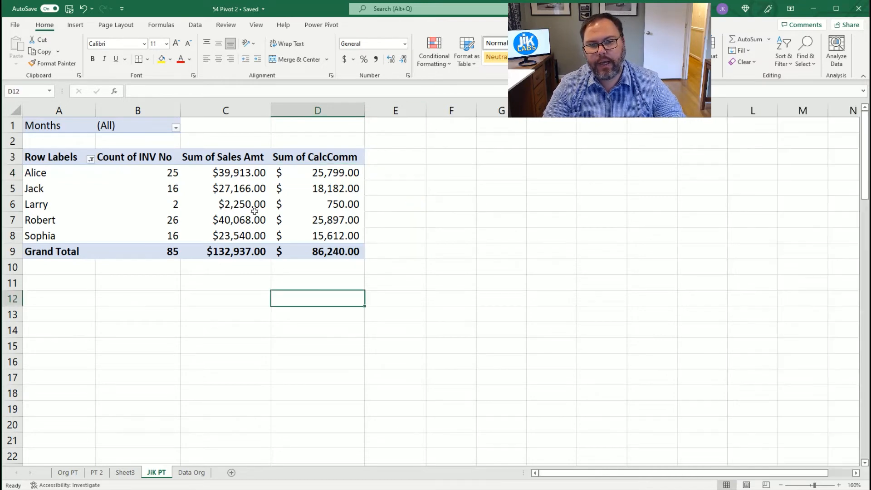
# Extract the records behind the second salesperson's Sum of CalcComm into a new sheet and delete that sheet
pyautogui.doubleClick(325, 189)
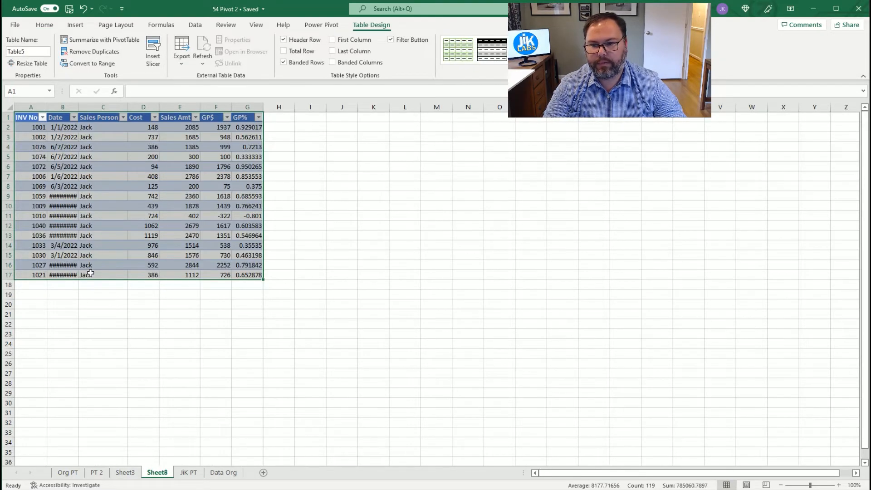
pyautogui.click(94, 235)
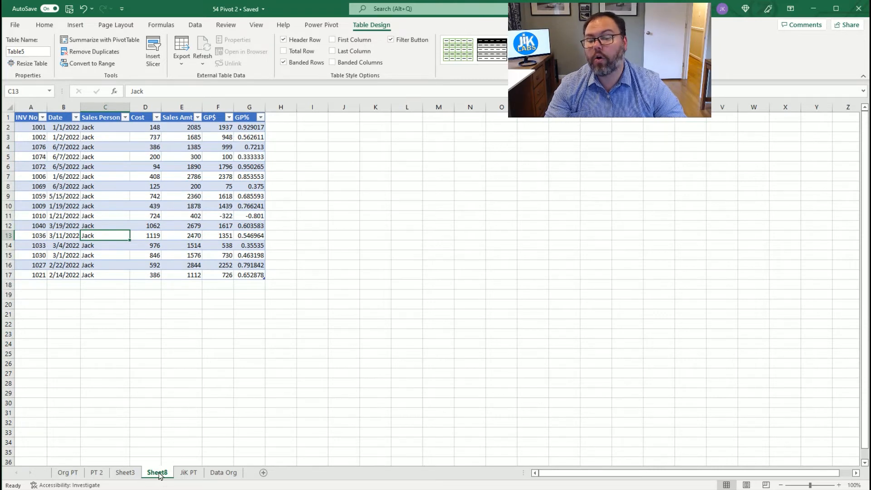
pyautogui.rightClick(157, 472)
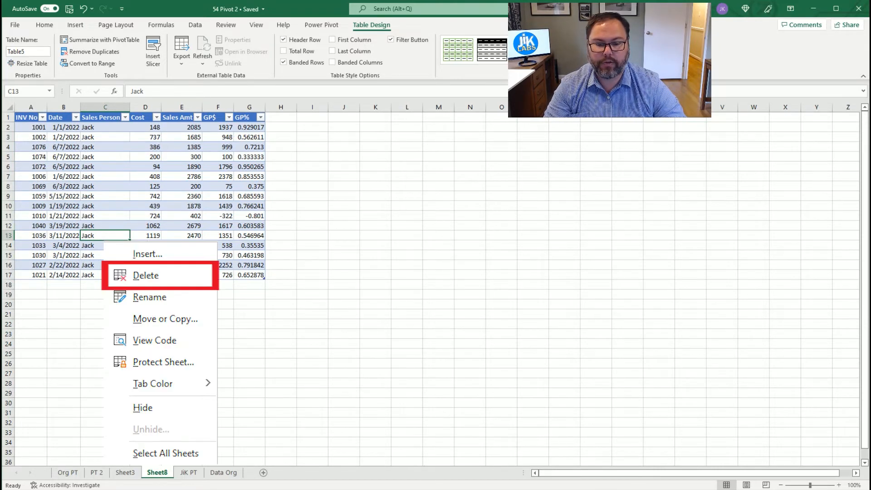
pyautogui.click(146, 278)
pyautogui.press('Return')
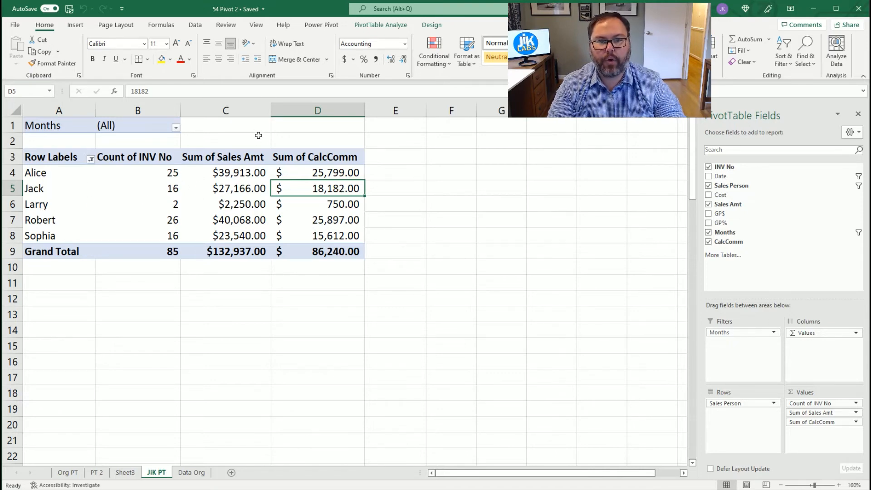
# List the PivotTable's calculated field formulas on a new sheet
pyautogui.click(384, 26)
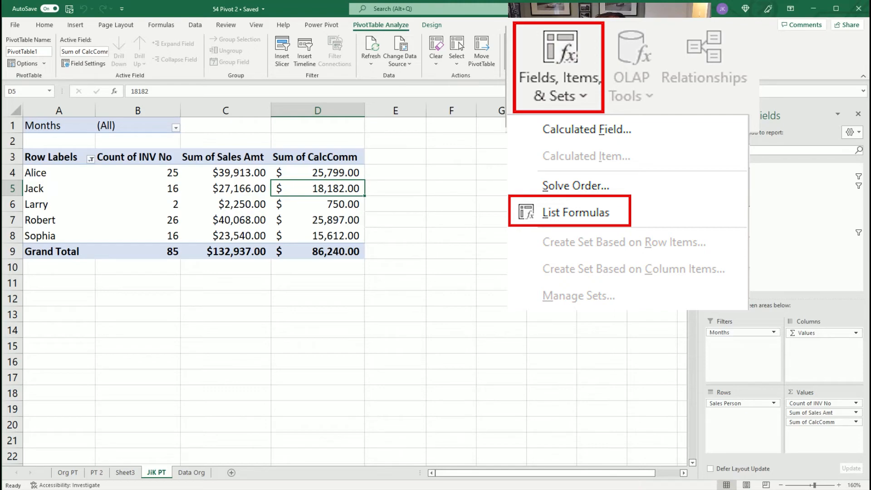
pyautogui.click(546, 112)
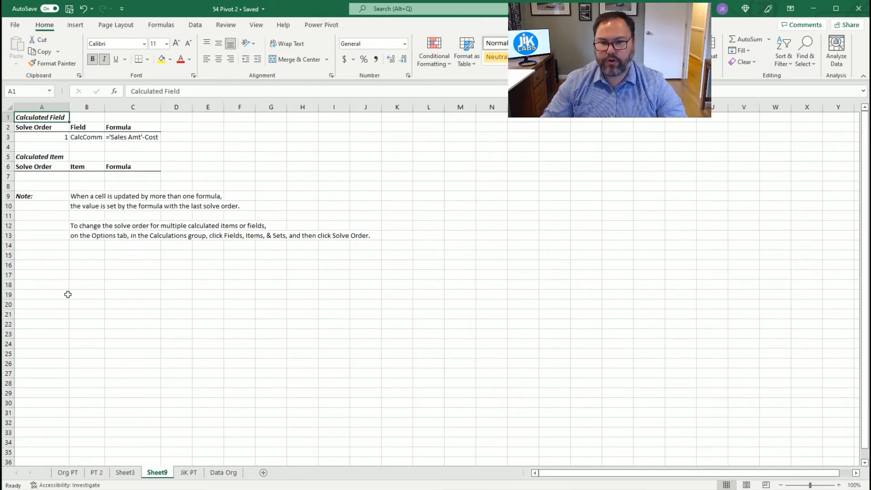
pyautogui.keyDown('ctrl'); pyautogui.scroll(3, 67, 290); pyautogui.keyUp('ctrl')
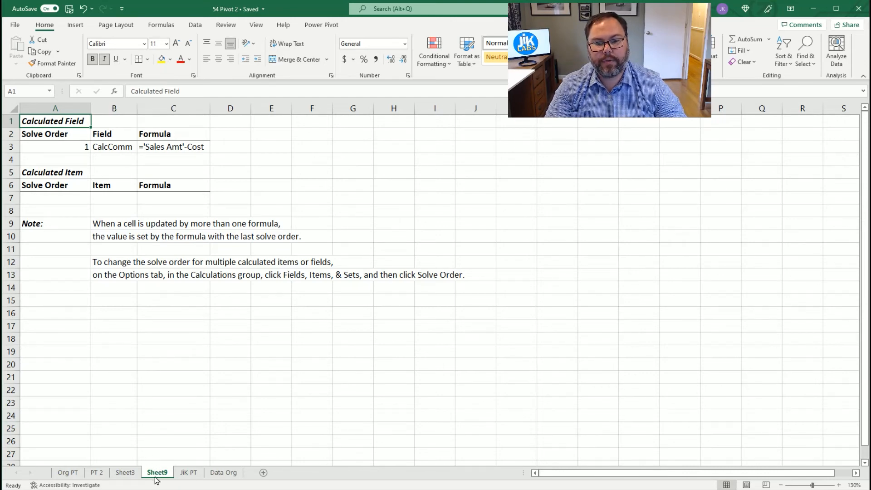
# Review the value field settings of Sum of CalcComm on JiK PT without changing them
pyautogui.click(195, 474)
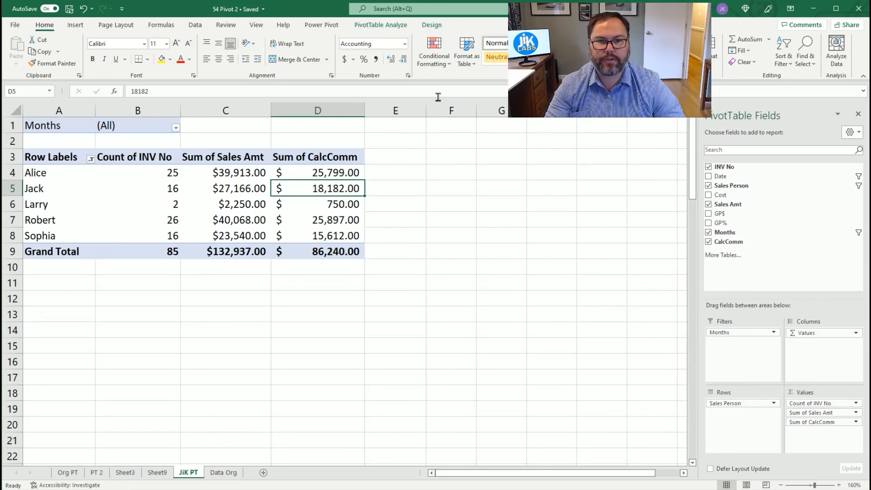
pyautogui.click(375, 27)
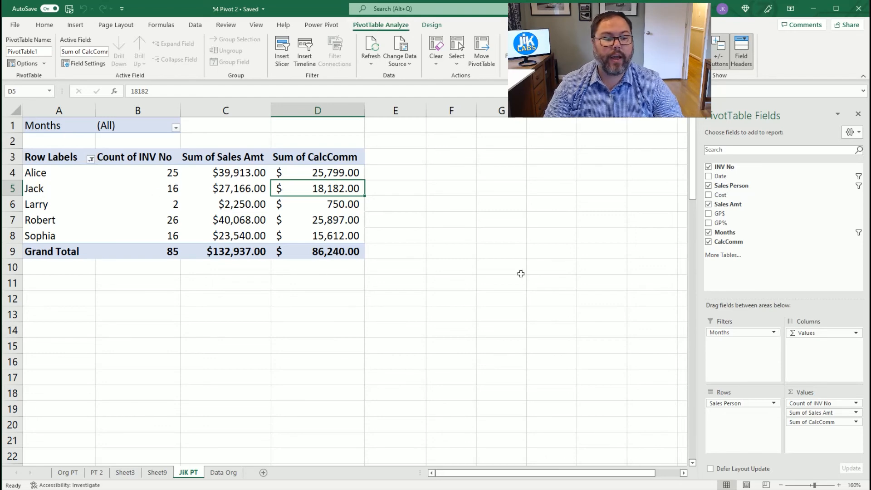
pyautogui.click(856, 423)
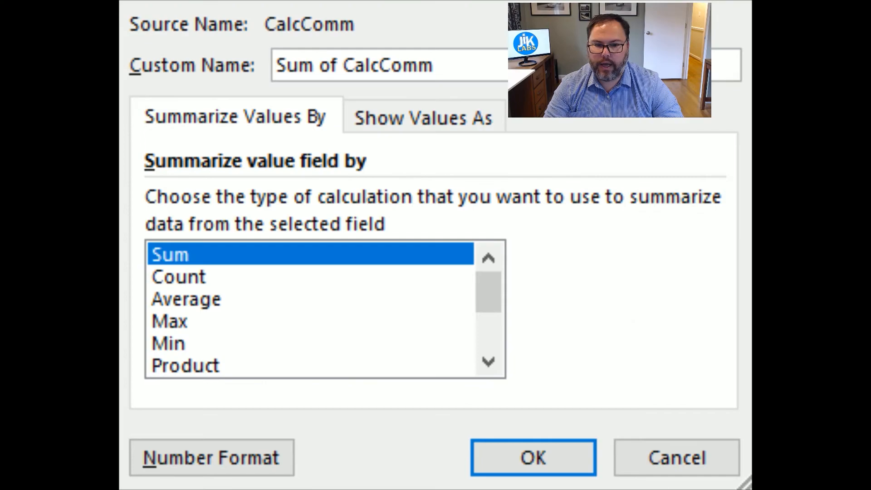
pyautogui.click(678, 453)
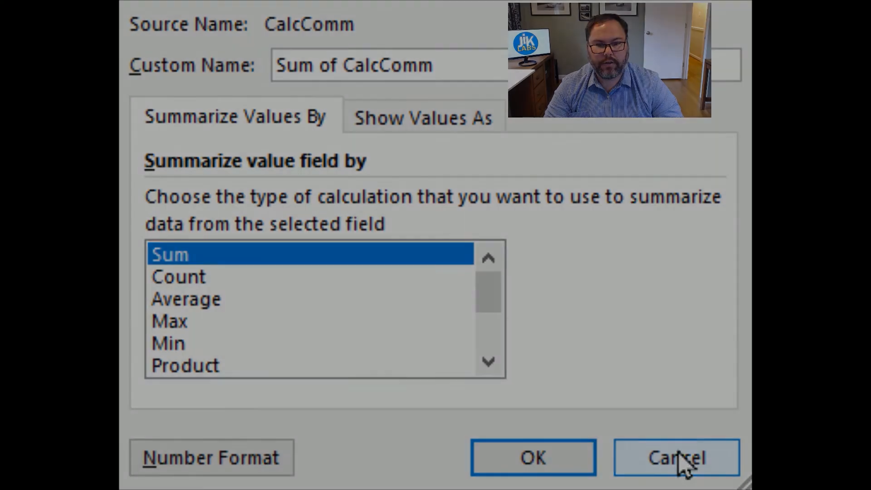